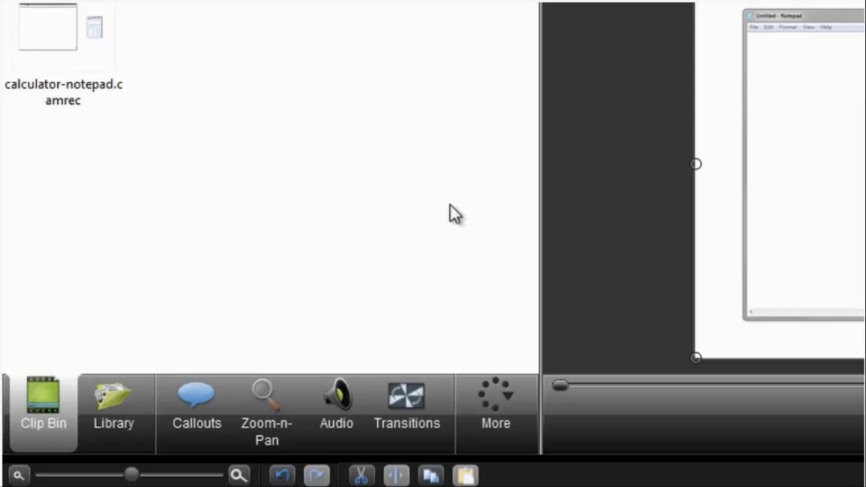
- Review the Zoom-n-Pan SmartFocus options and the program Options dialog, closing it with OK
left_click(279, 378)
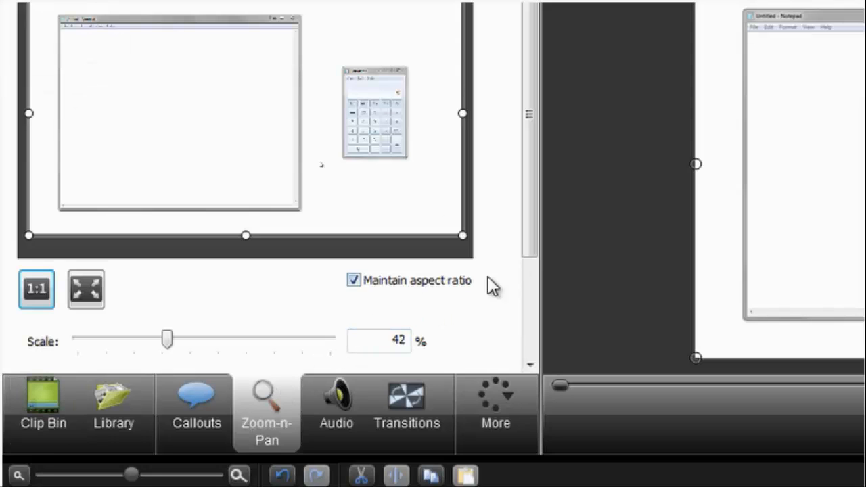
scroll(528, 249, "down", 5)
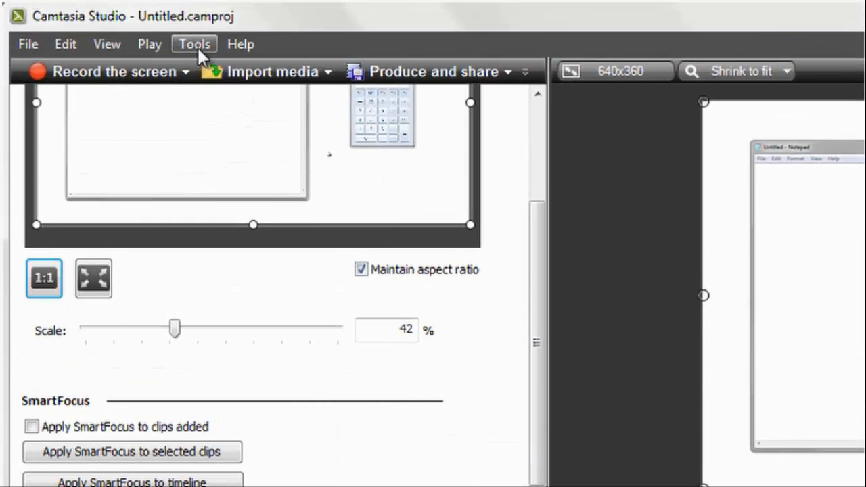
left_click(197, 47)
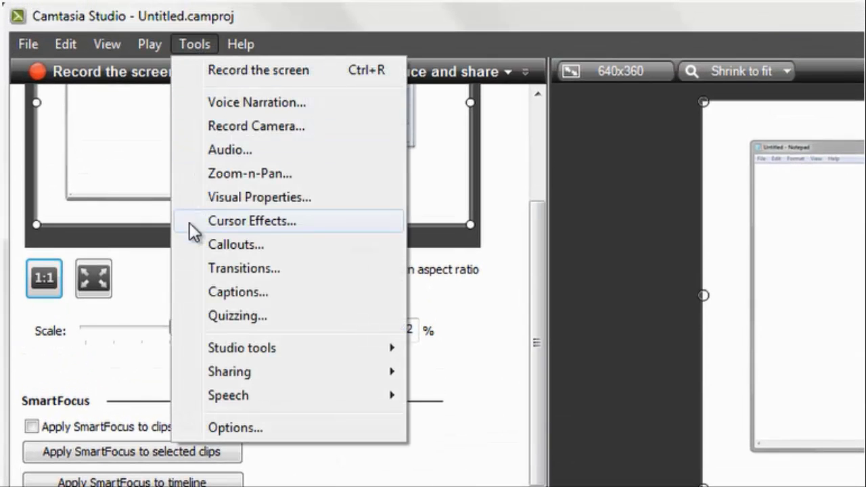
left_click(189, 419)
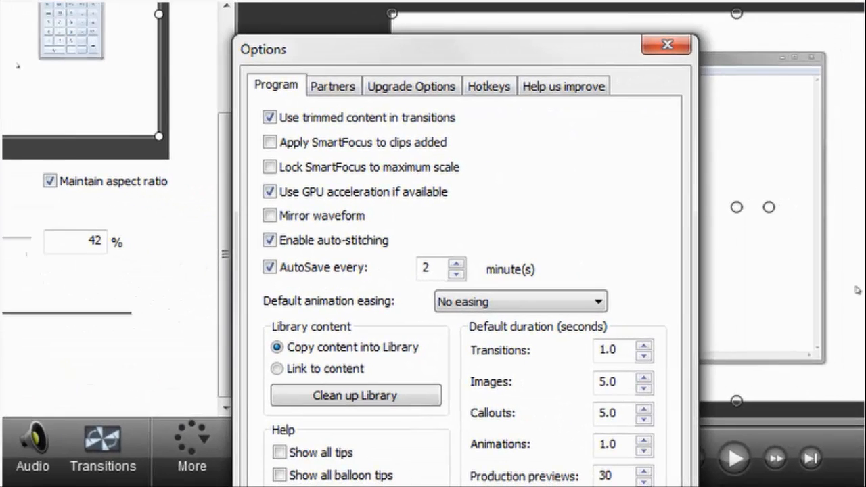
left_click(270, 142)
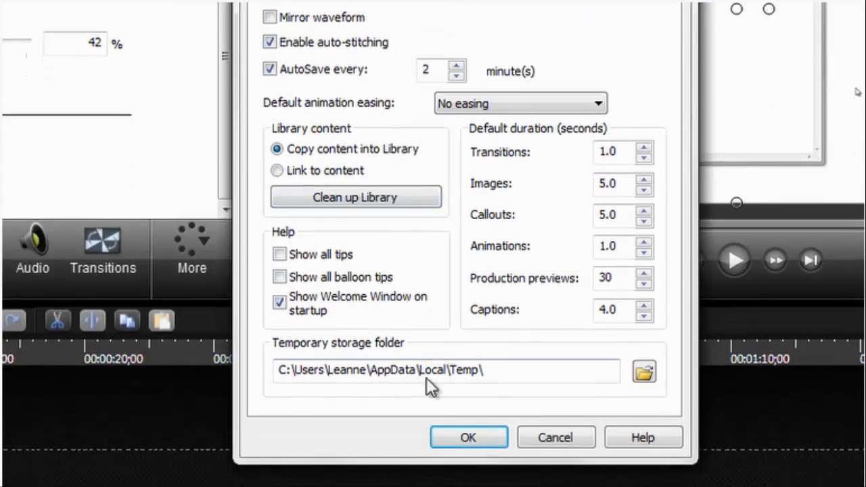
left_click(446, 436)
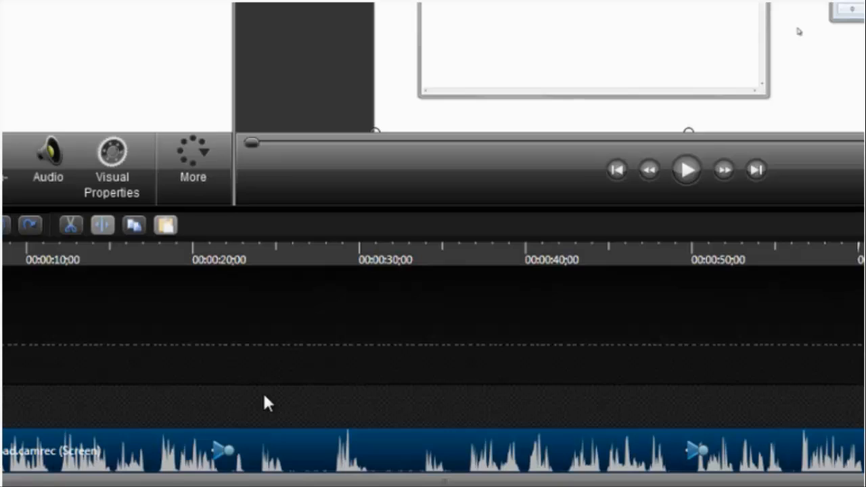
- Play the timeline from about 20 seconds to preview the recording around the zoom animation
left_click(210, 244)
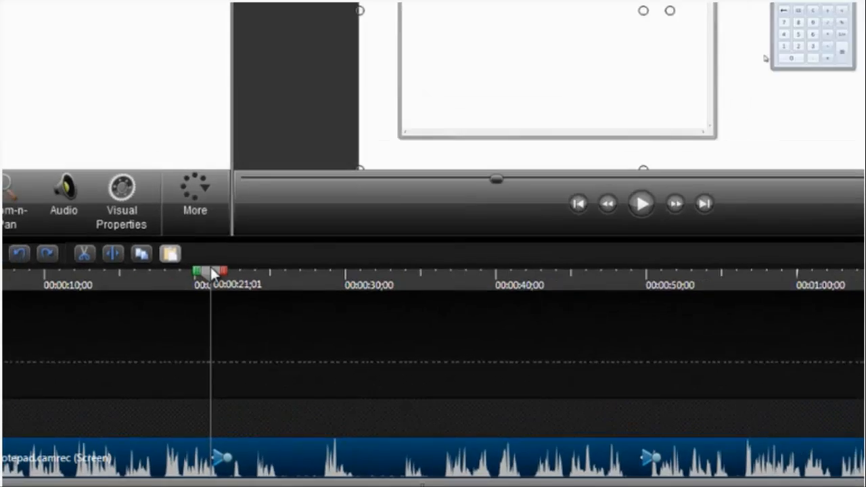
key("space")
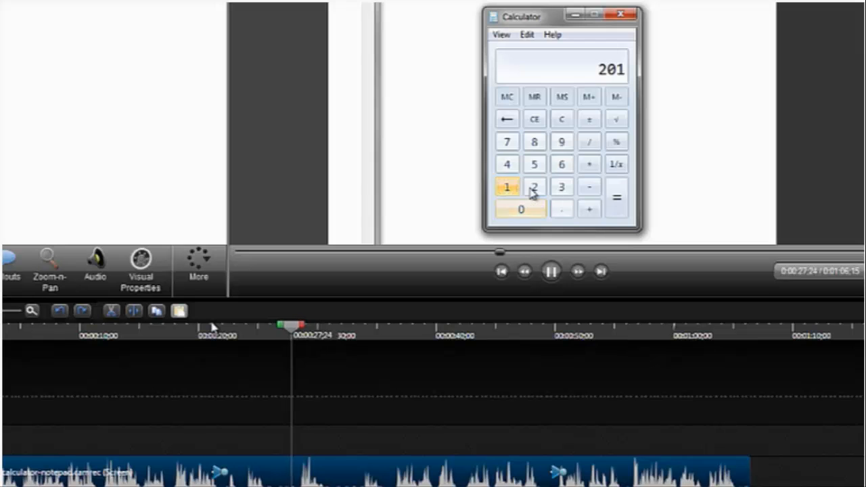
key("space")
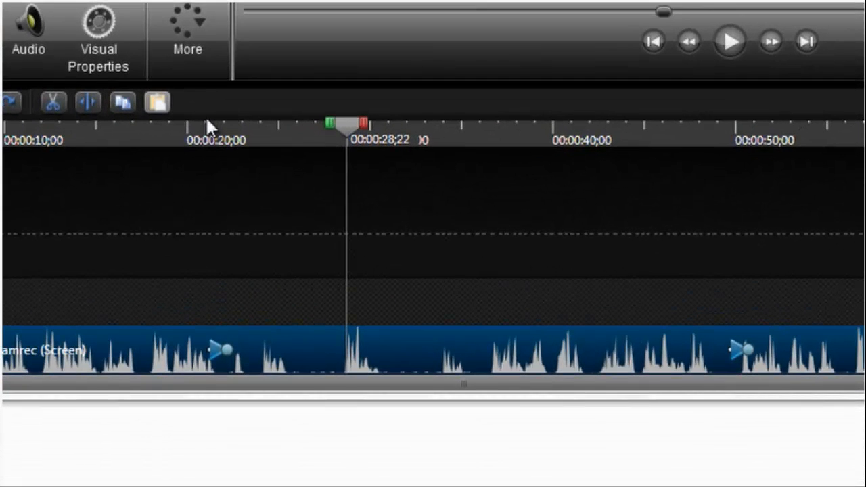
- Select the animation marker on the clip and inspect its scale and opacity visual properties
mouse_move(212, 347)
left_mouse_down()
mouse_move(205, 360)
mouse_move(185, 358)
mouse_move(215, 367)
left_mouse_up()
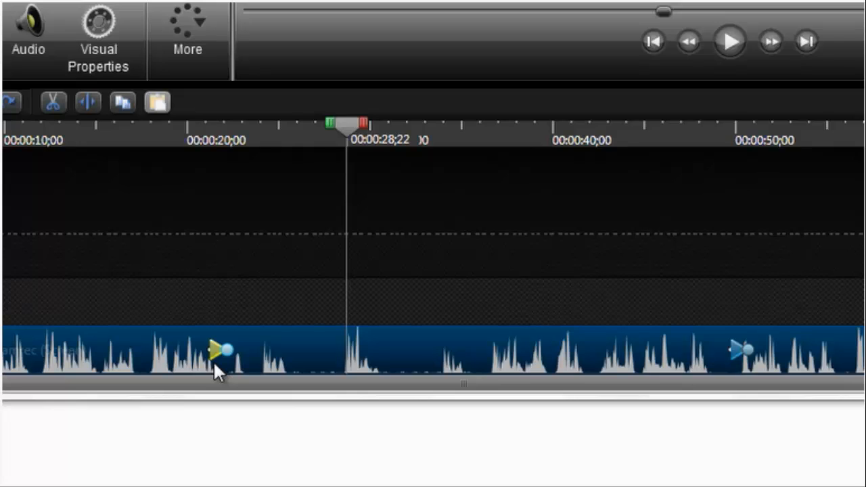
left_click(221, 350)
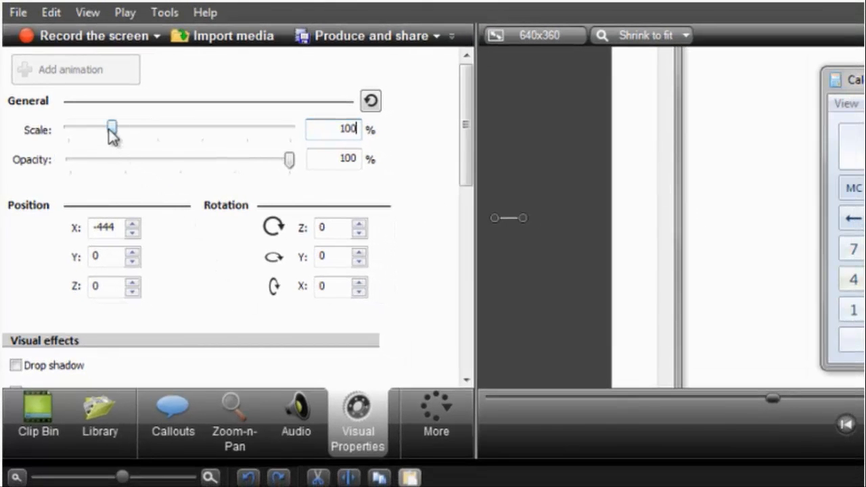
left_click_drag(112, 129, 112, 147)
left_click(309, 131)
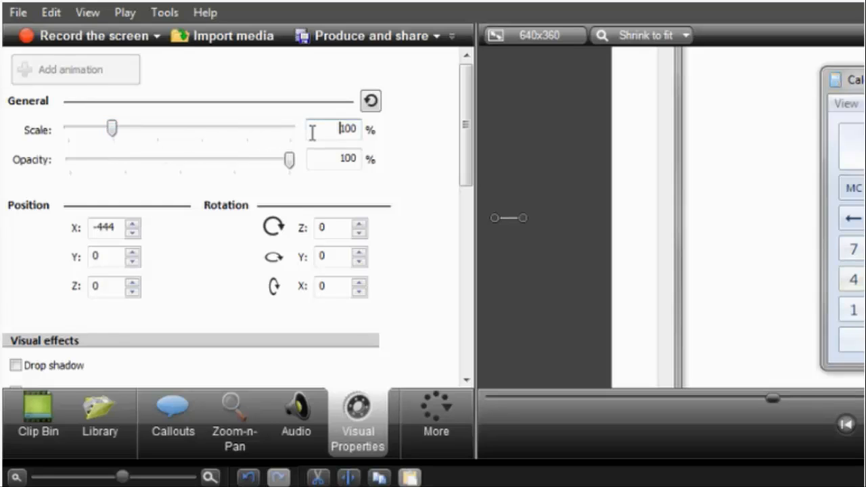
double_click(313, 132)
left_click(312, 132)
mouse_move(291, 164)
left_mouse_down()
mouse_move(264, 182)
mouse_move(182, 196)
mouse_move(295, 179)
left_mouse_up()
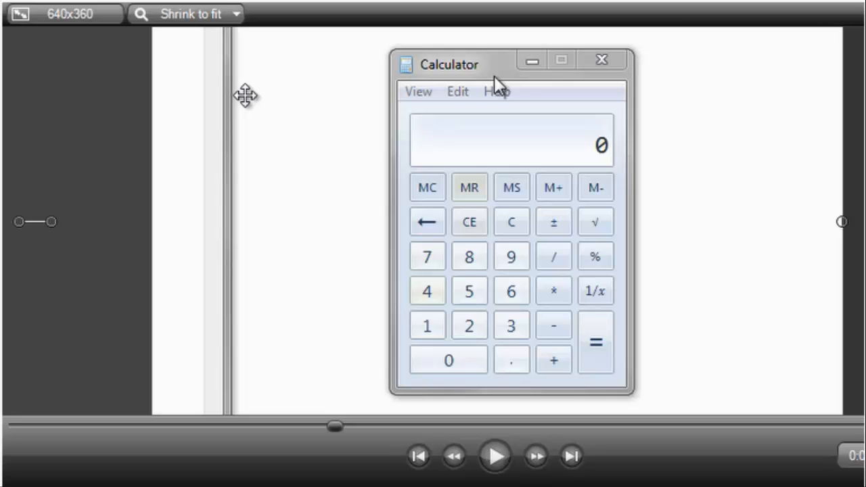
- Zoom the preview canvas out and back in and play the clip to examine the pan animation
left_click(233, 19)
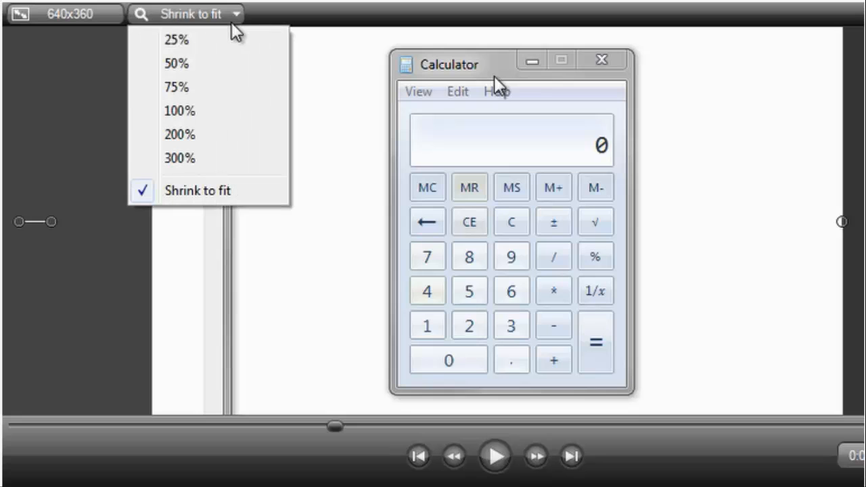
left_click(232, 62)
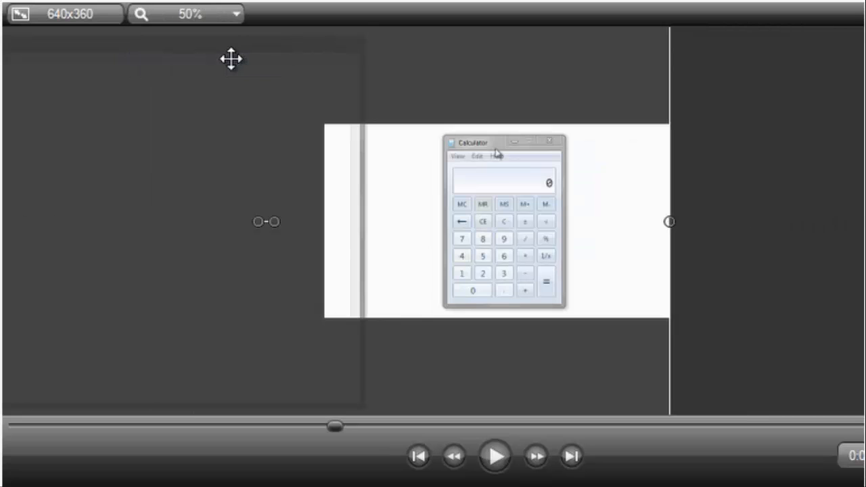
scroll(231, 59, "down", 2)
scroll(230, 60, "up", 1)
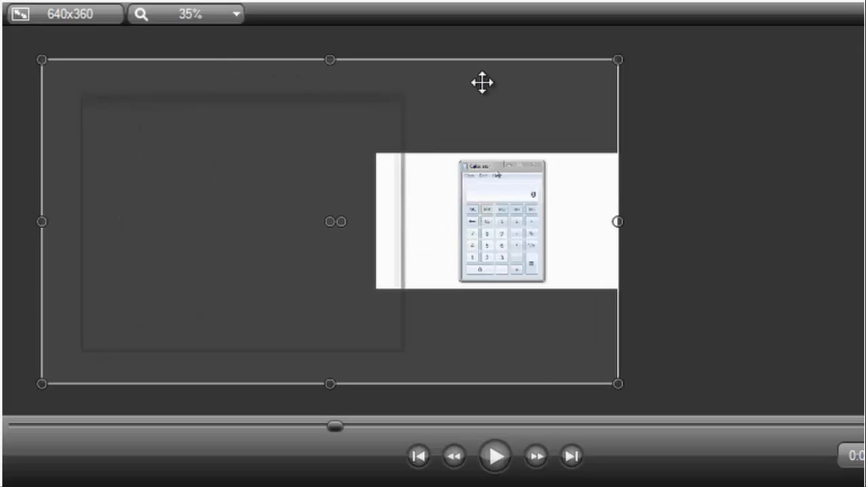
left_click_drag(618, 60, 613, 81)
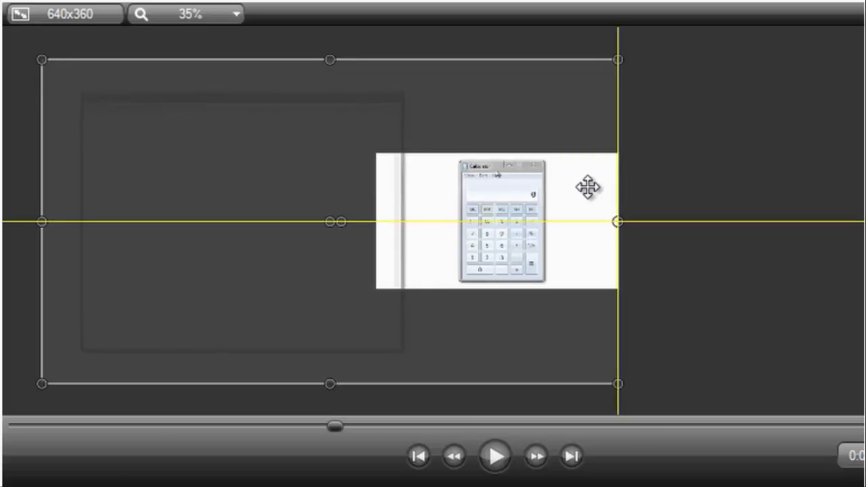
mouse_move(588, 185)
left_mouse_down()
mouse_move(545, 188)
mouse_move(587, 185)
left_mouse_up()
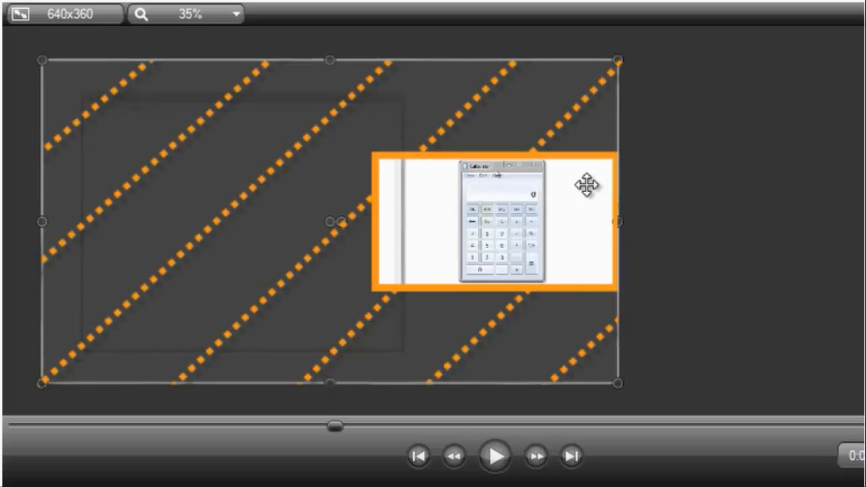
left_click_drag(586, 185, 584, 183)
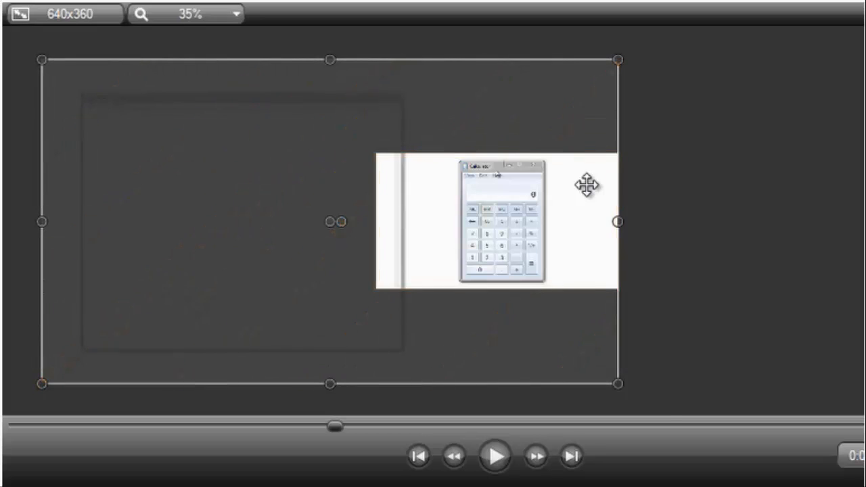
scroll(584, 183, "up", 3)
scroll(659, 179, "up", 1)
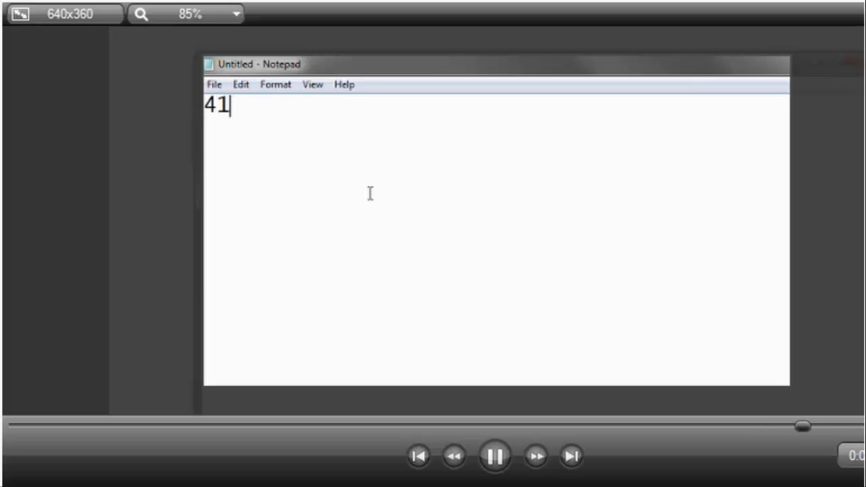
key("space")
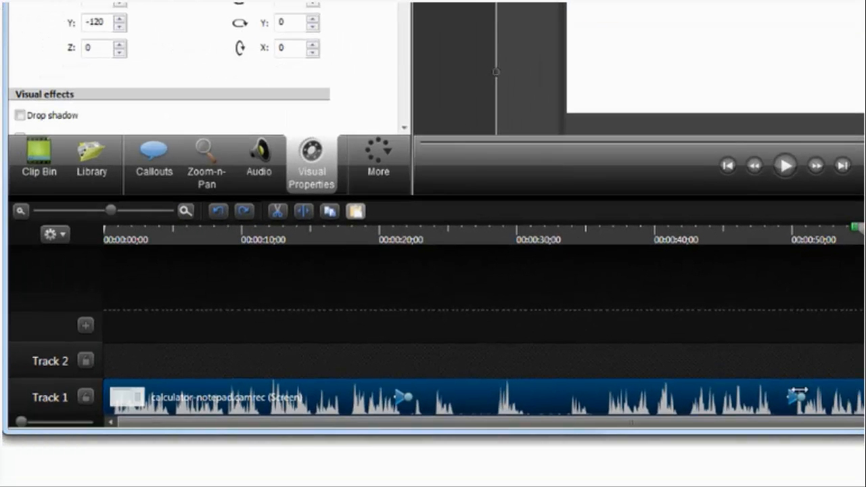
- Delete all visual animations on the clip from the animation marker's context menu
left_click(800, 395)
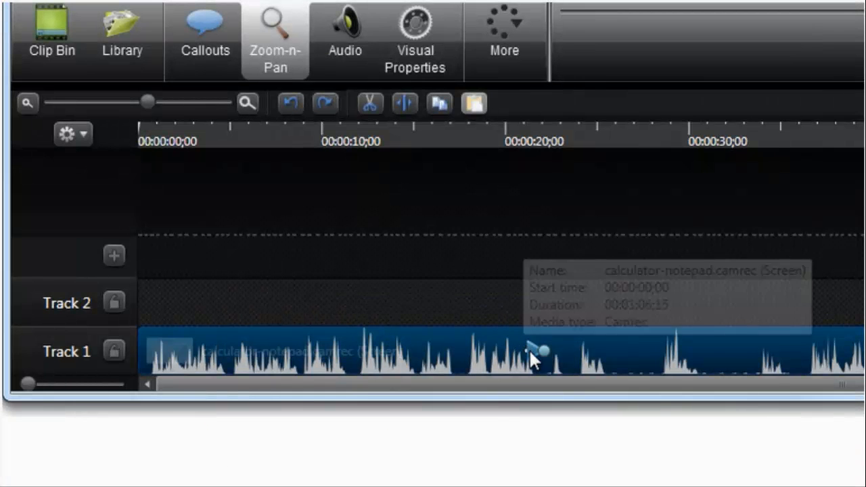
right_click(529, 352)
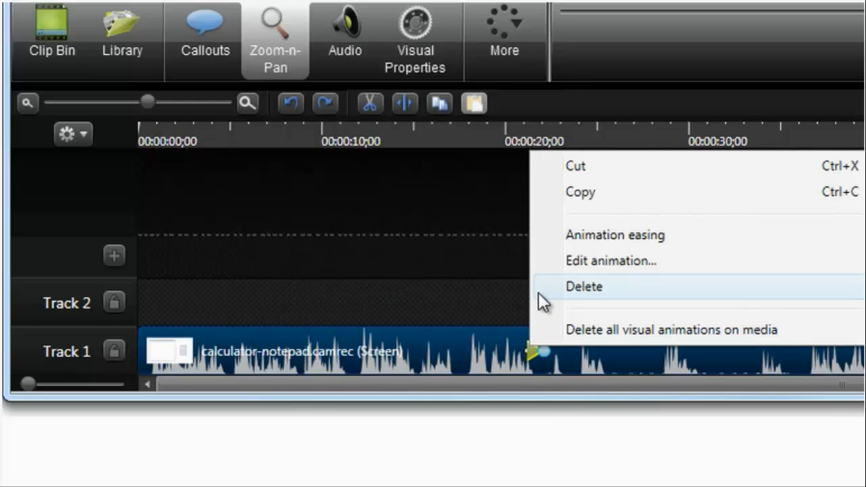
left_click(538, 329)
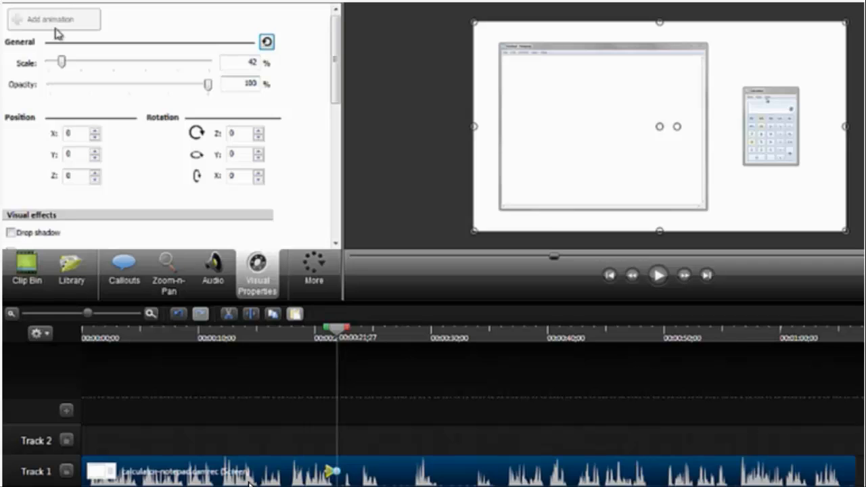
- Set the clip's scale to 100% and move it left so the calculator fills the preview
double_click(234, 62)
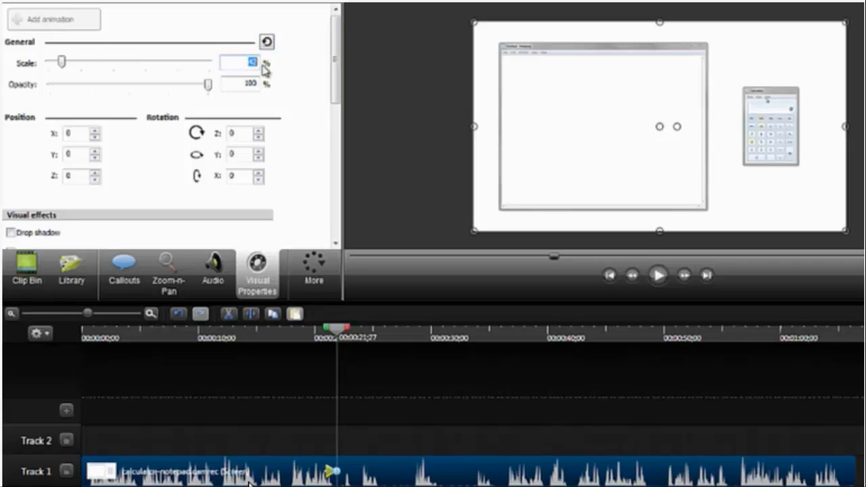
type("100")
key("Return")
left_click_drag(646, 151, 393, 152)
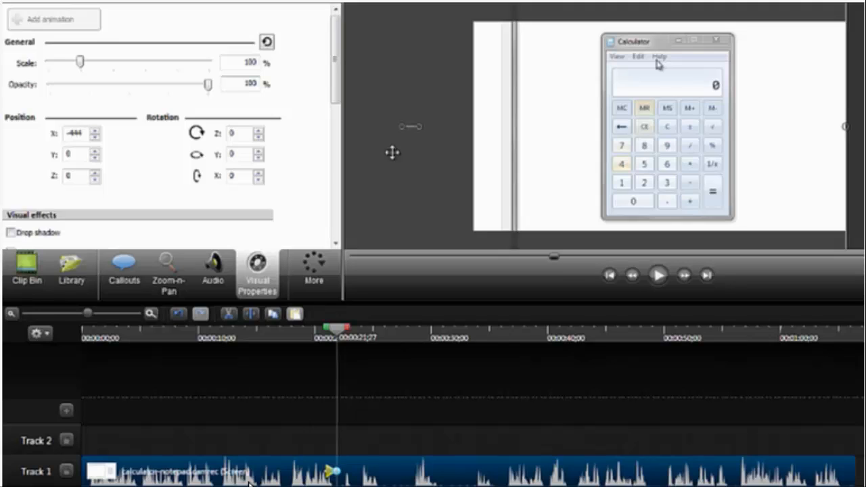
- Open Zoom-n-Pan and position the zoom rectangle over the calculator window
left_click(167, 266)
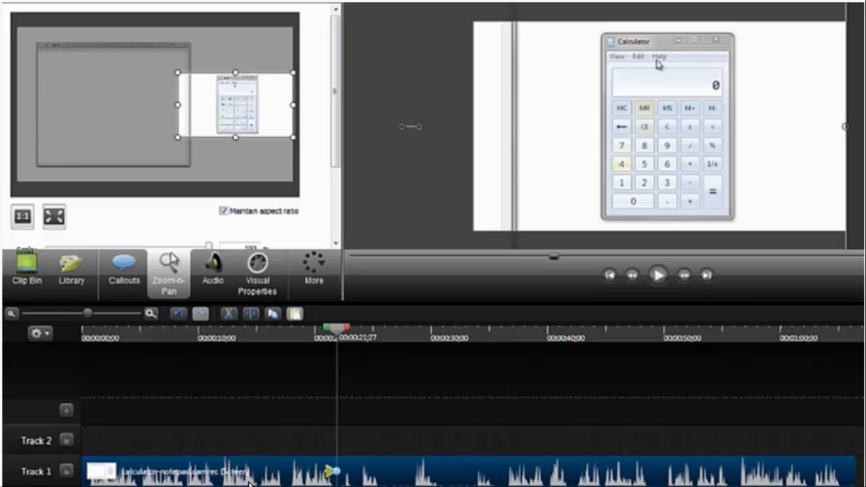
mouse_move(255, 126)
left_mouse_down()
mouse_move(227, 135)
mouse_move(213, 90)
mouse_move(245, 96)
mouse_move(270, 115)
mouse_move(258, 125)
left_mouse_up()
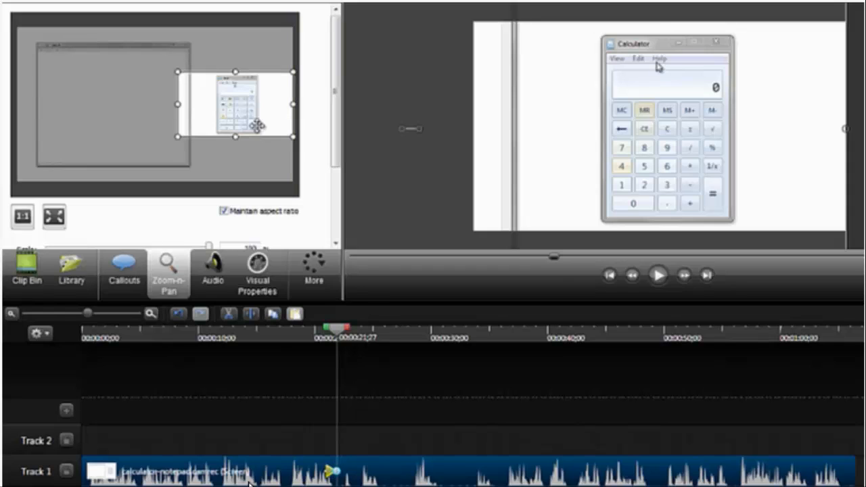